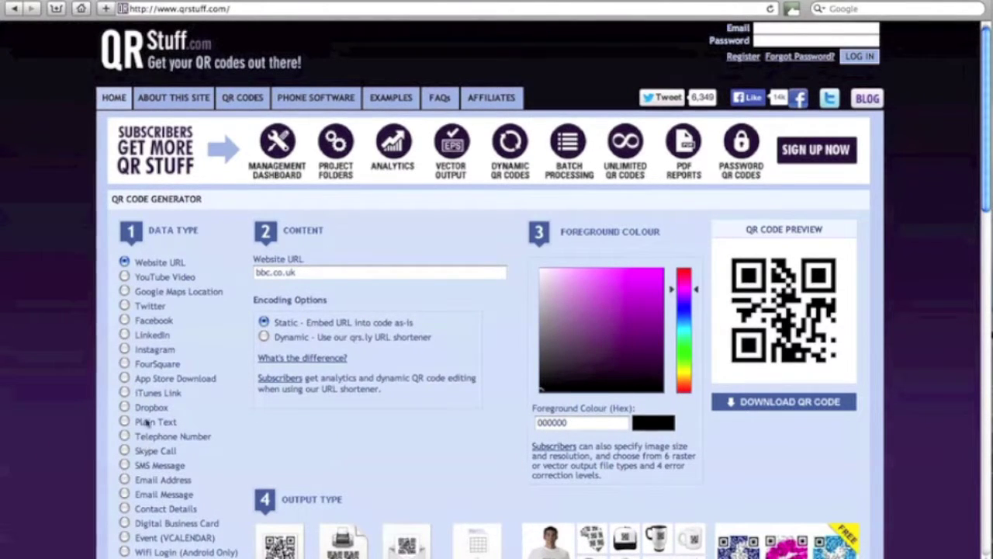
{"action": "left_click", "coordinate": [126, 277]}
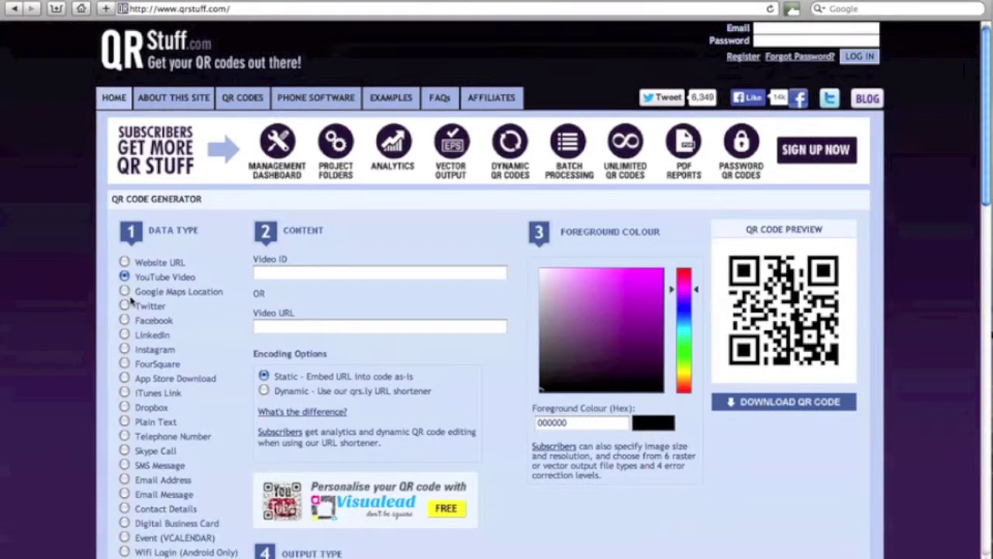
{"action": "left_click", "coordinate": [125, 292]}
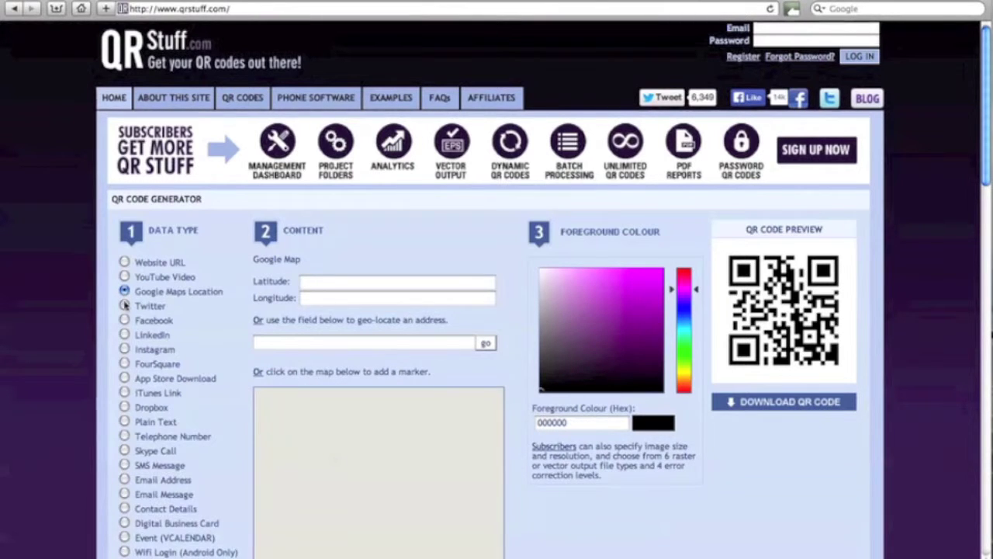
{"action": "left_click", "coordinate": [126, 408]}
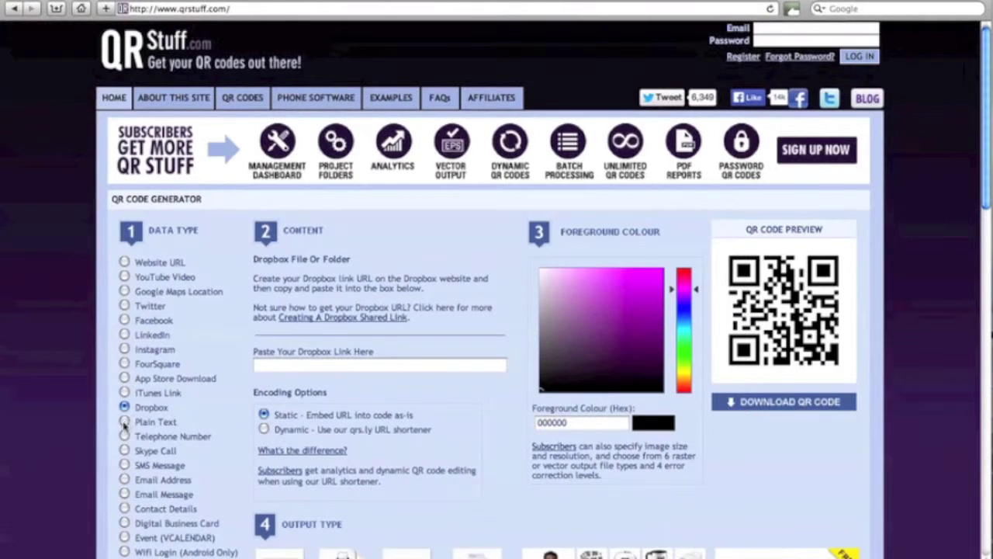
{"action": "left_click", "coordinate": [124, 422]}
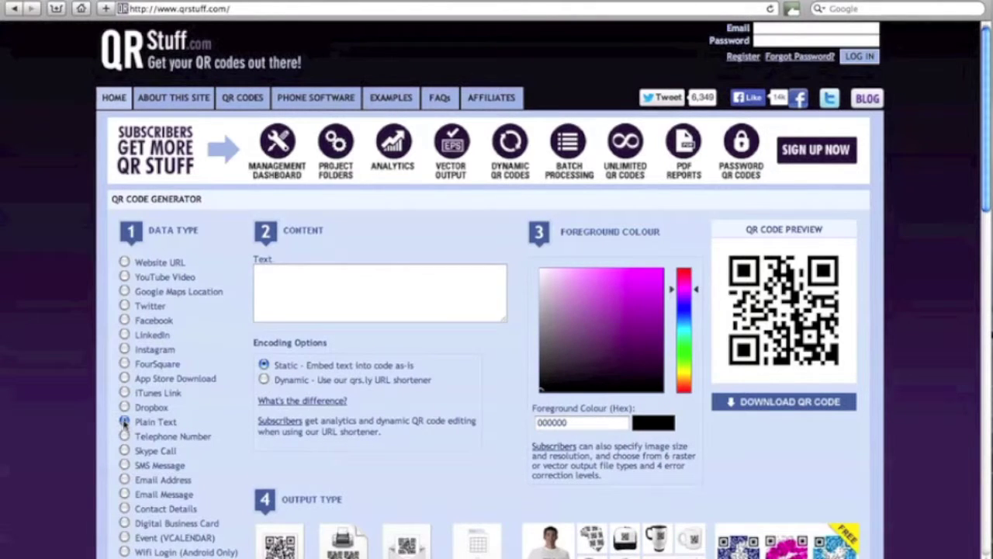
{"action": "left_click", "coordinate": [124, 262]}
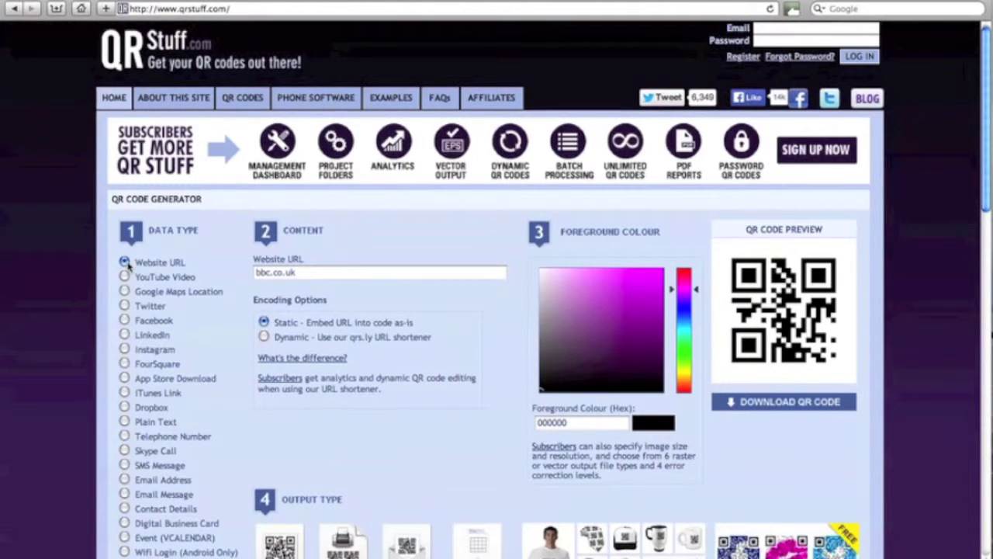
{"action": "triple_click", "coordinate": [315, 273]}
{"action": "key", "text": "BackSpace"}
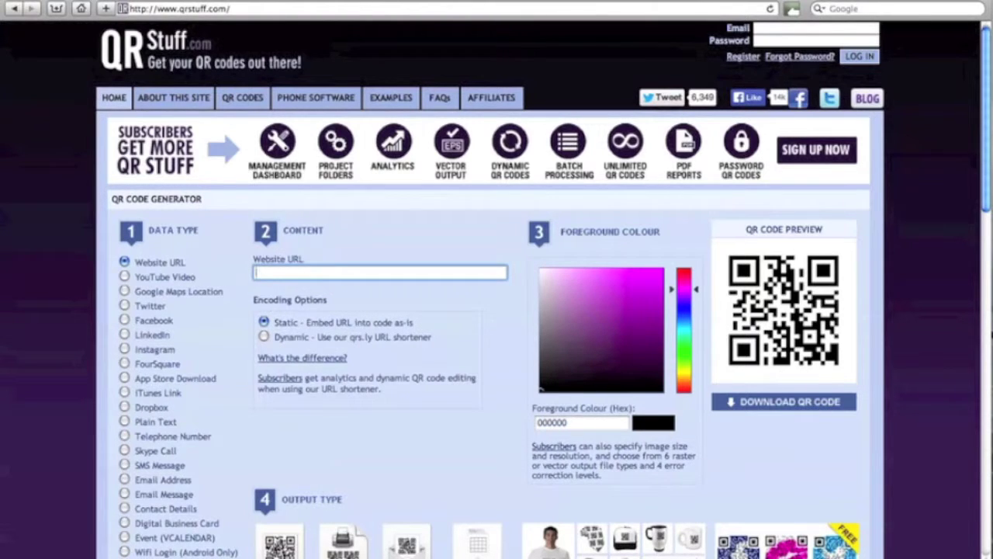
{"action": "type", "text": "www.bbc.co.uk"}
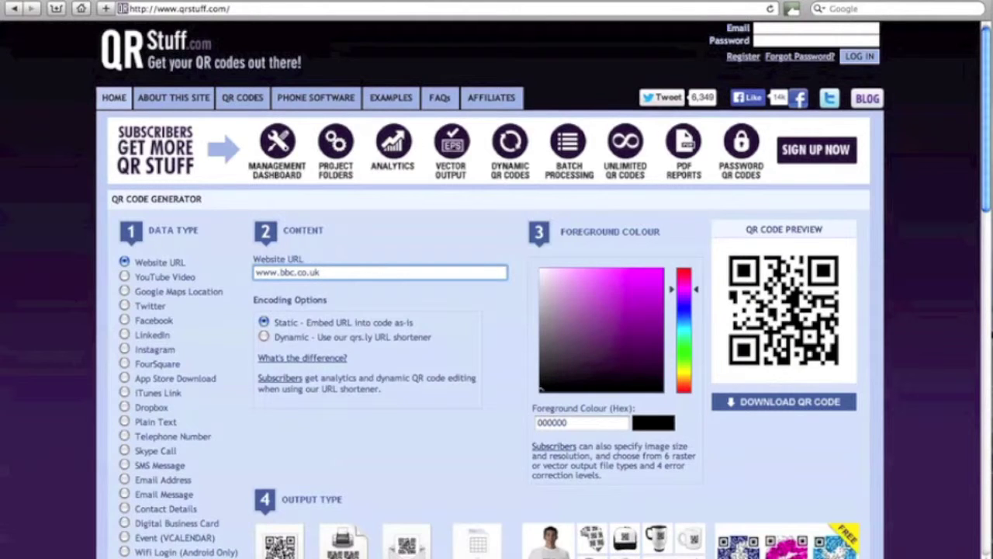
{"action": "left_click", "coordinate": [264, 337]}
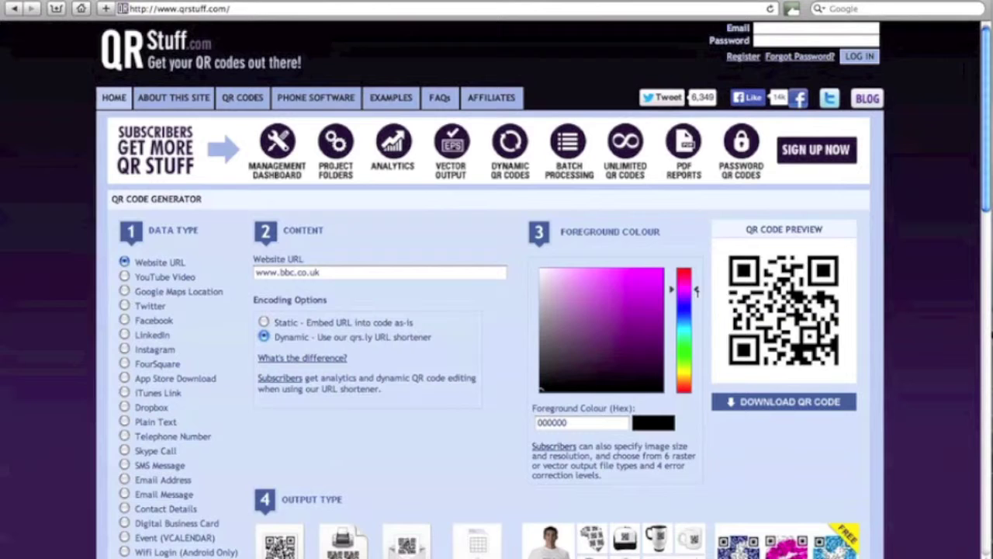
Set the QR code's foreground colour to dark blue, hex 162e91.
{"action": "left_click", "coordinate": [650, 287]}
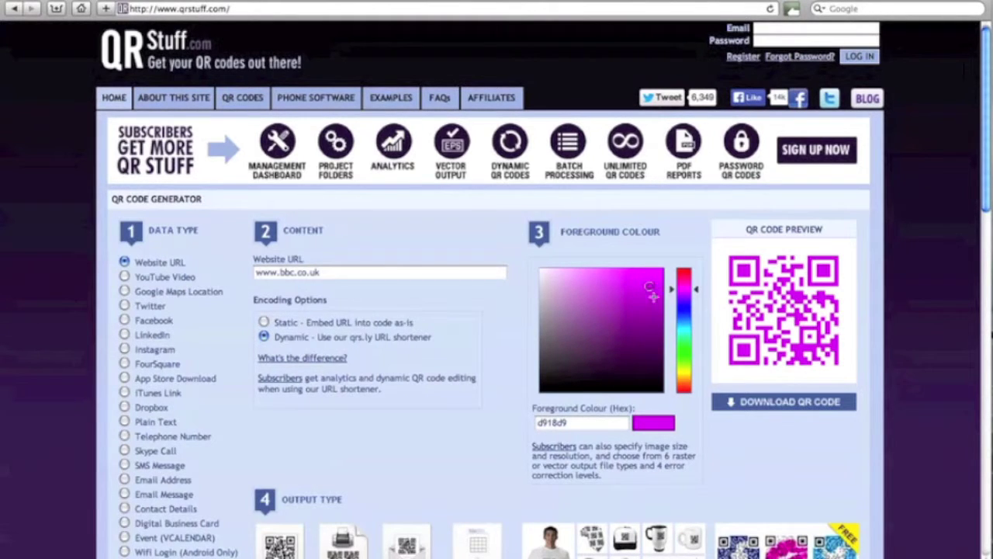
{"action": "left_click", "coordinate": [644, 321]}
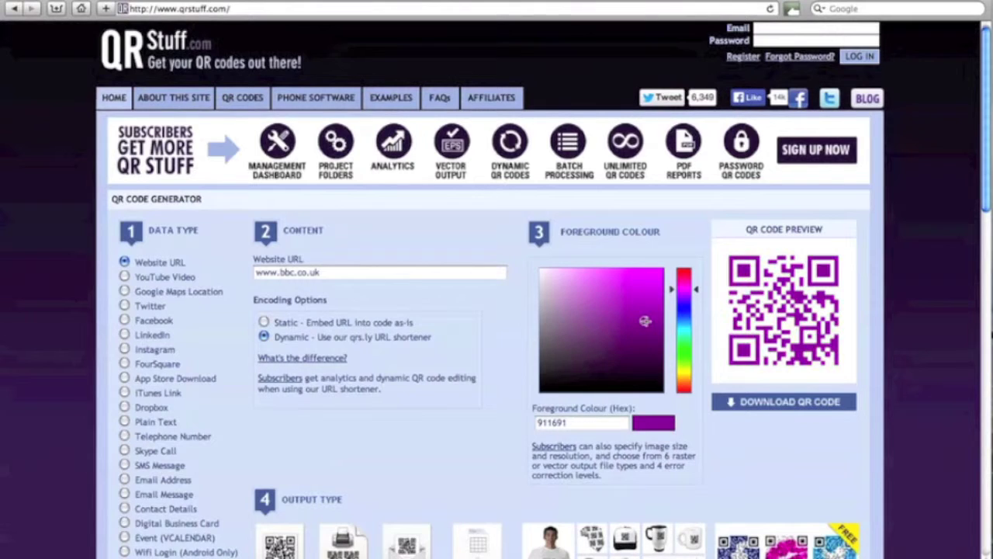
{"action": "left_click", "coordinate": [684, 317]}
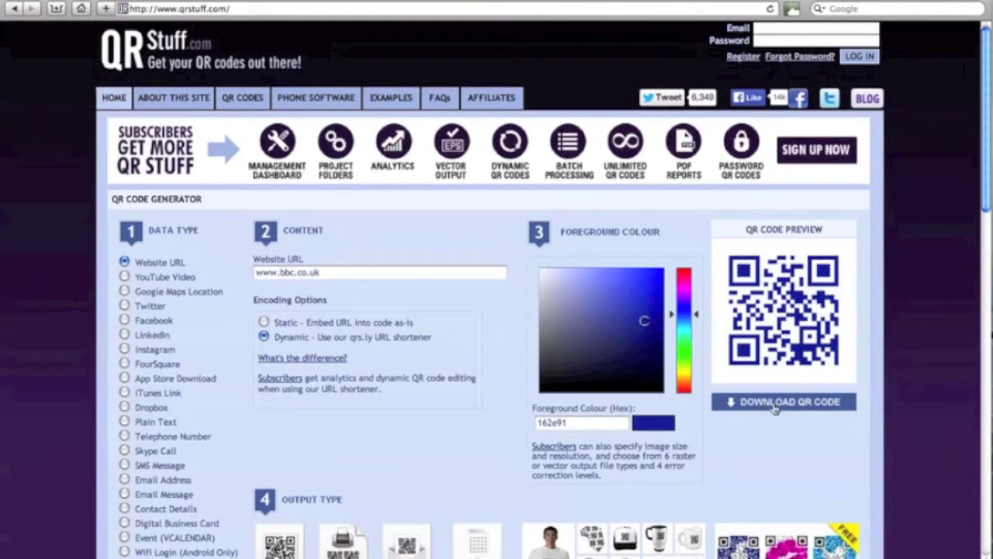
Download the blue QR code, copy the whole image in Preview, and bring Word's blank document forward.
{"action": "left_click", "coordinate": [773, 408]}
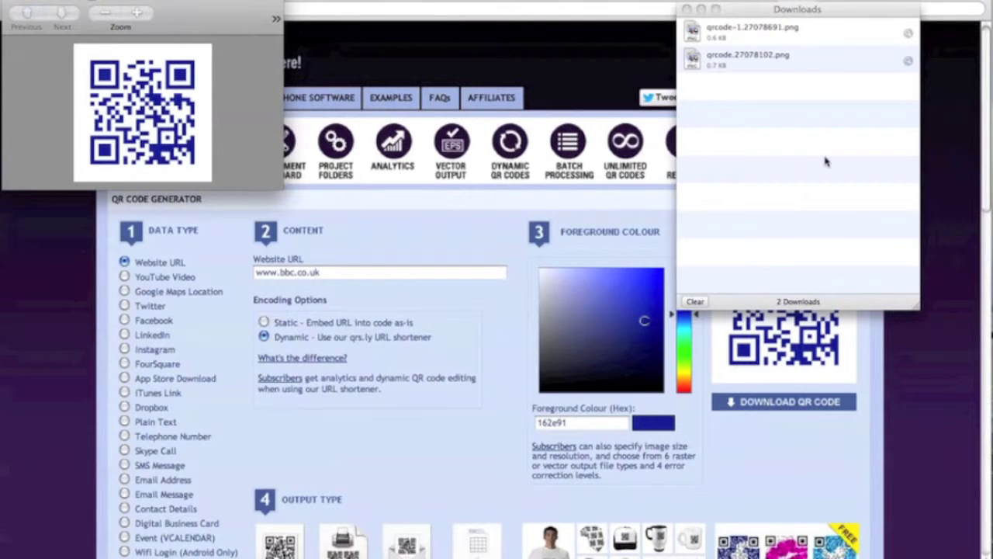
{"action": "left_click", "coordinate": [685, 9]}
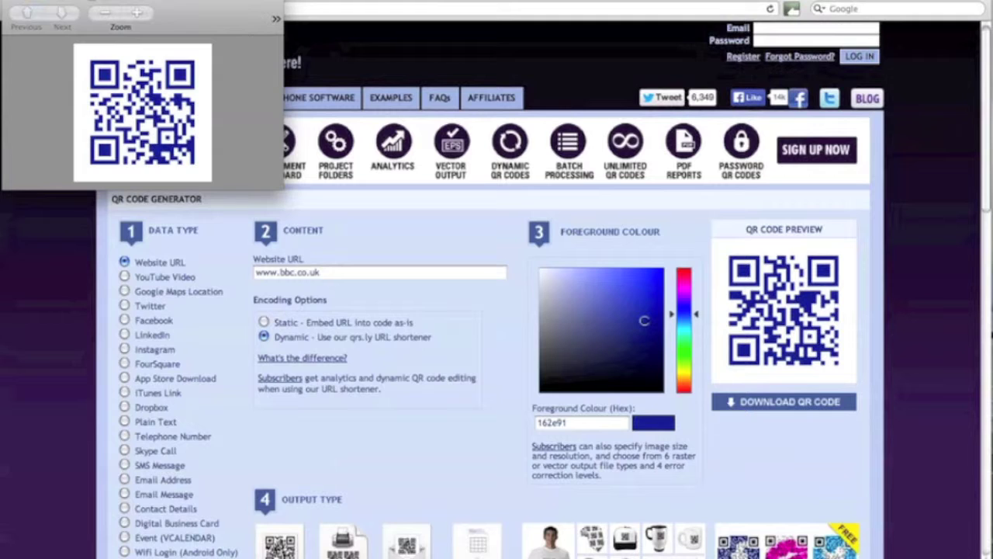
{"action": "left_click", "coordinate": [128, 0]}
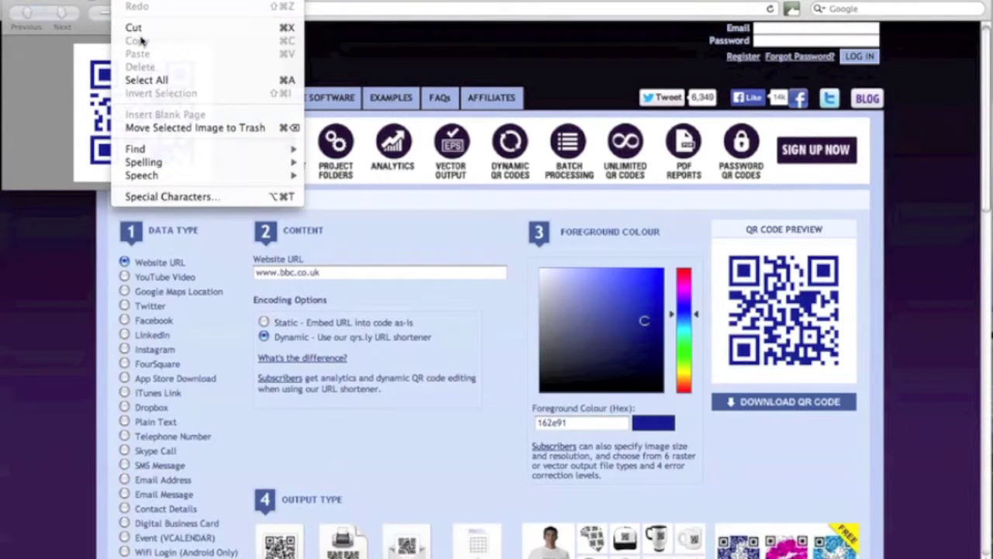
{"action": "left_click", "coordinate": [145, 80]}
{"action": "left_click", "coordinate": [128, 0]}
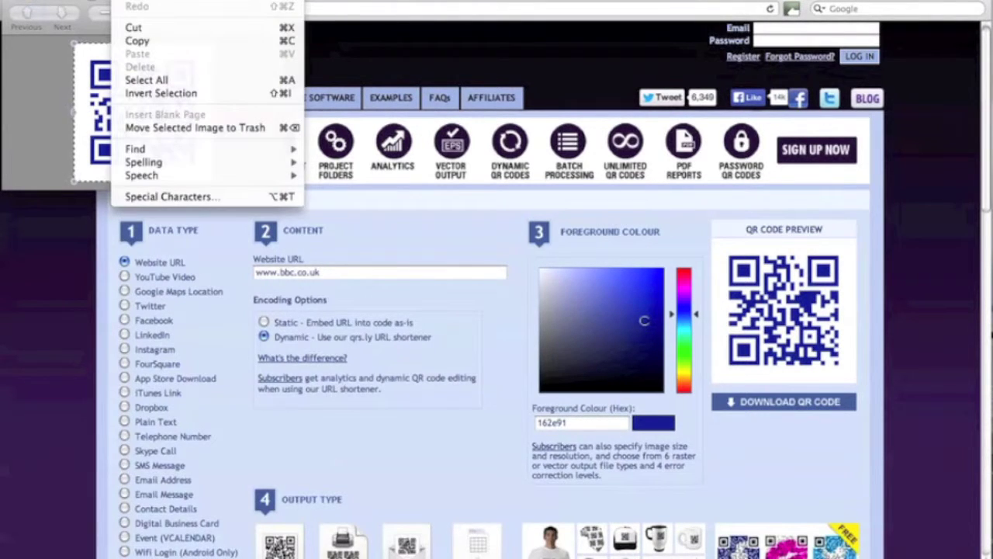
{"action": "left_click", "coordinate": [138, 41]}
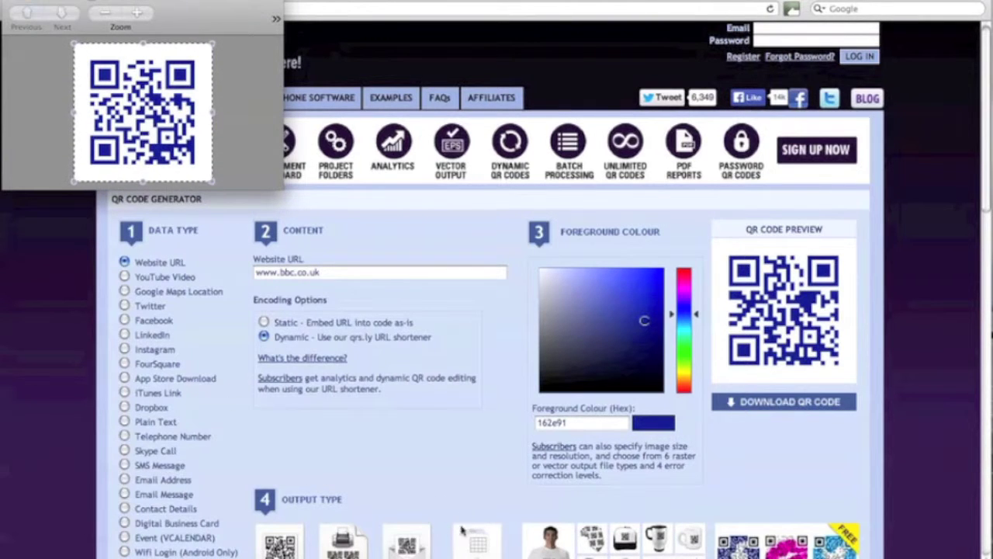
{"action": "left_click", "coordinate": [523, 548]}
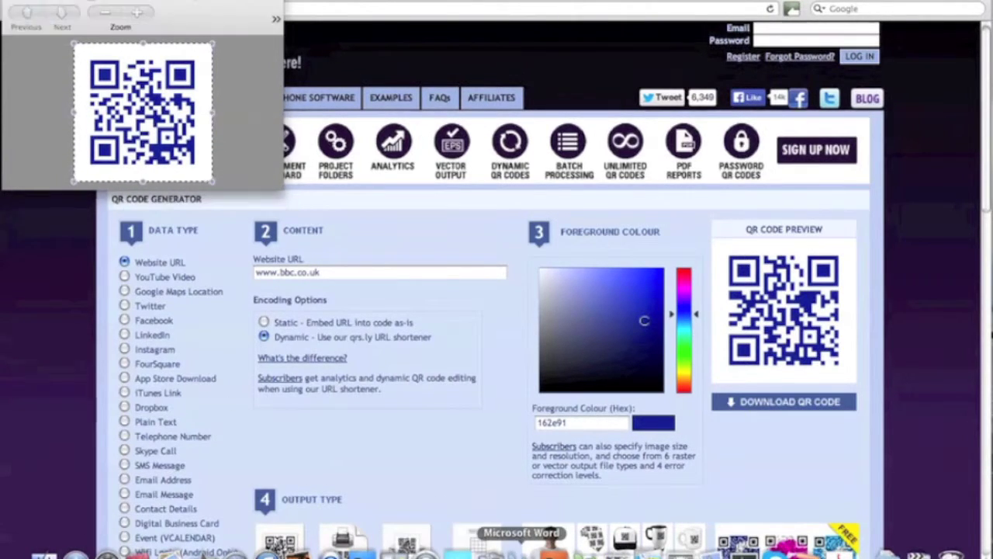
{"action": "right_click", "coordinate": [411, 231]}
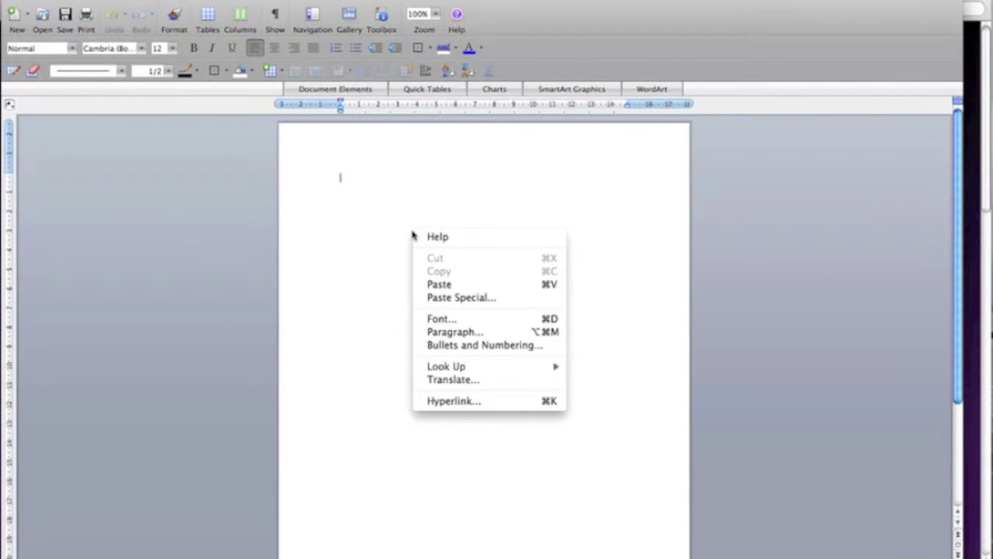
{"action": "left_click", "coordinate": [461, 285]}
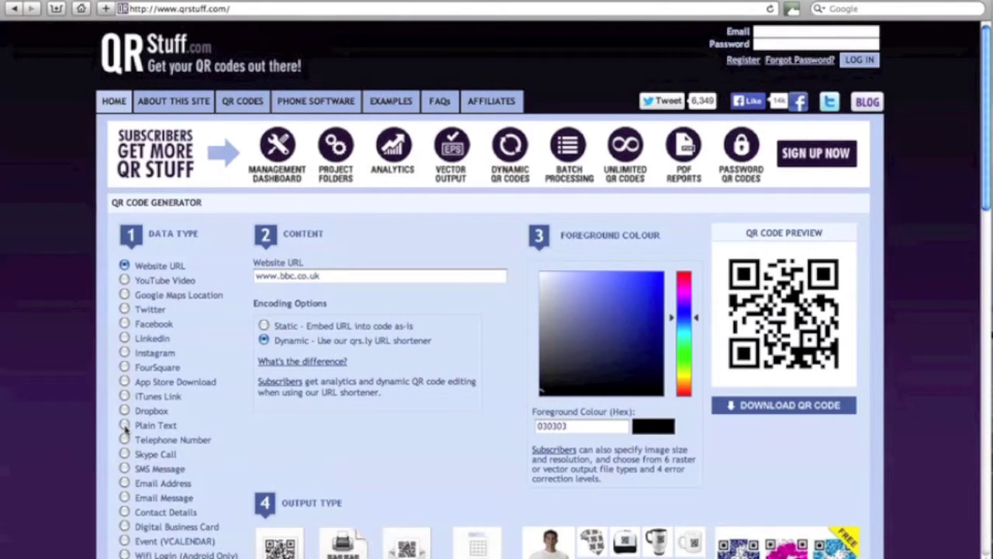
Switch the data type to Plain Text and paste the Assignment Week Four brief into the Text box.
{"action": "left_click", "coordinate": [124, 425]}
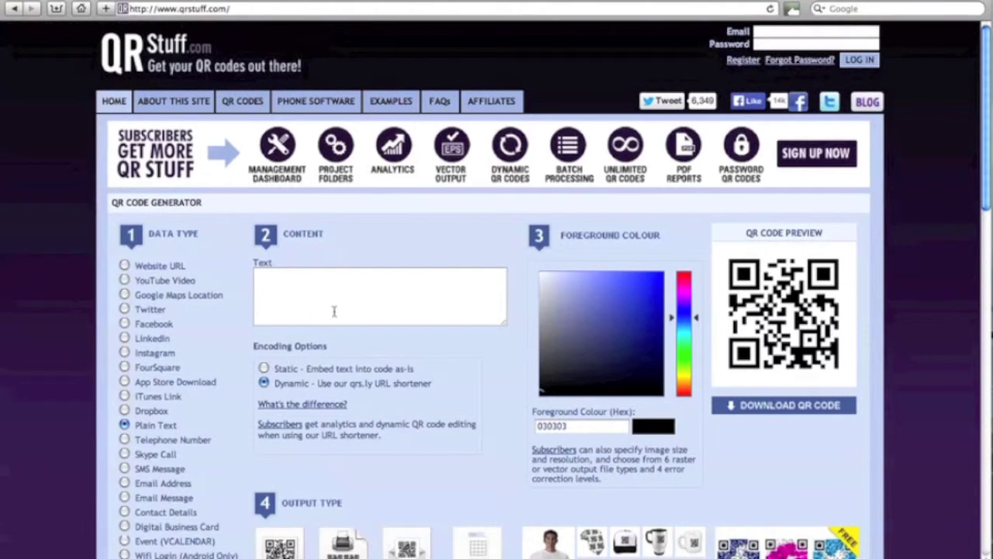
{"action": "left_click", "coordinate": [275, 278]}
{"action": "right_click", "coordinate": [275, 279]}
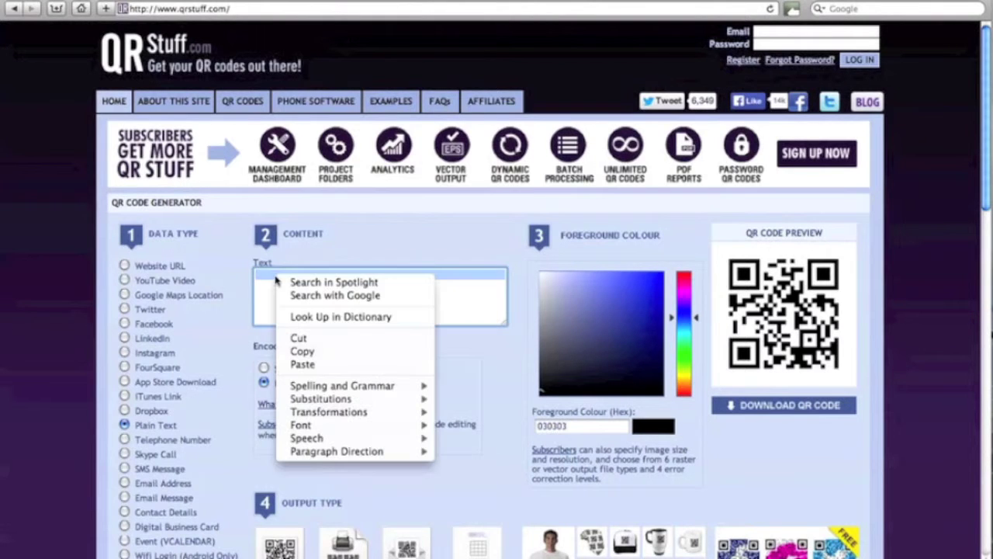
{"action": "left_click", "coordinate": [299, 364]}
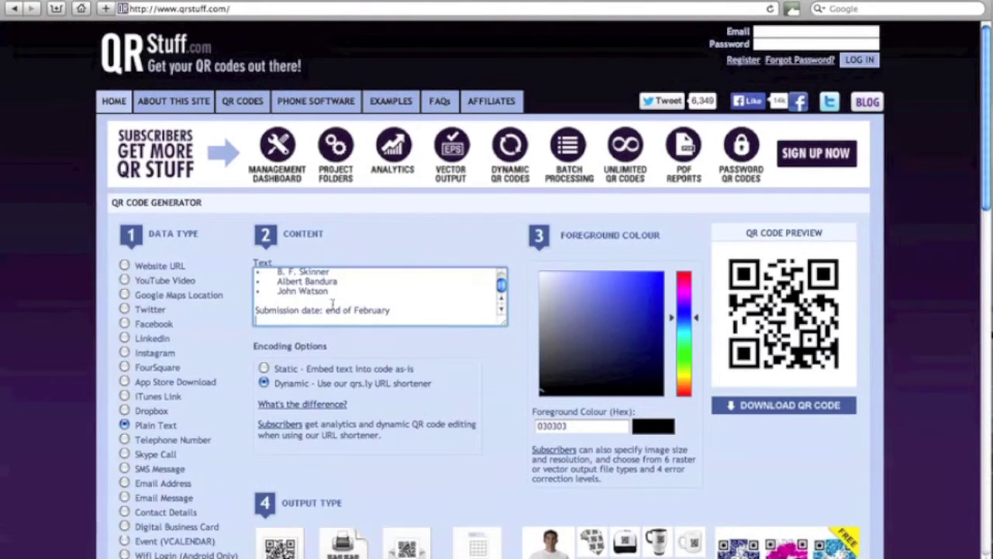
{"action": "scroll", "coordinate": [386, 295], "scroll_direction": "up", "scroll_amount": 6}
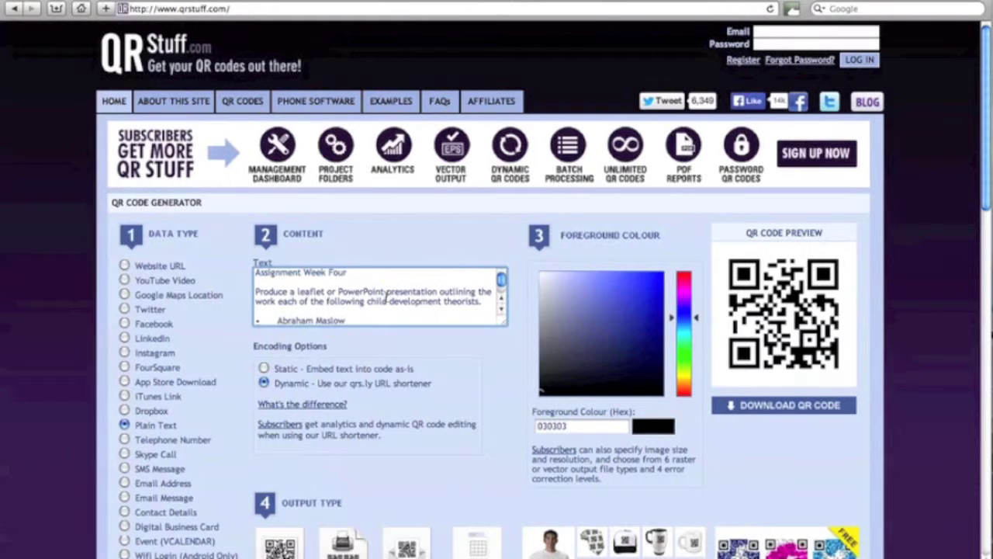
{"action": "scroll", "coordinate": [385, 296], "scroll_direction": "down", "scroll_amount": 3}
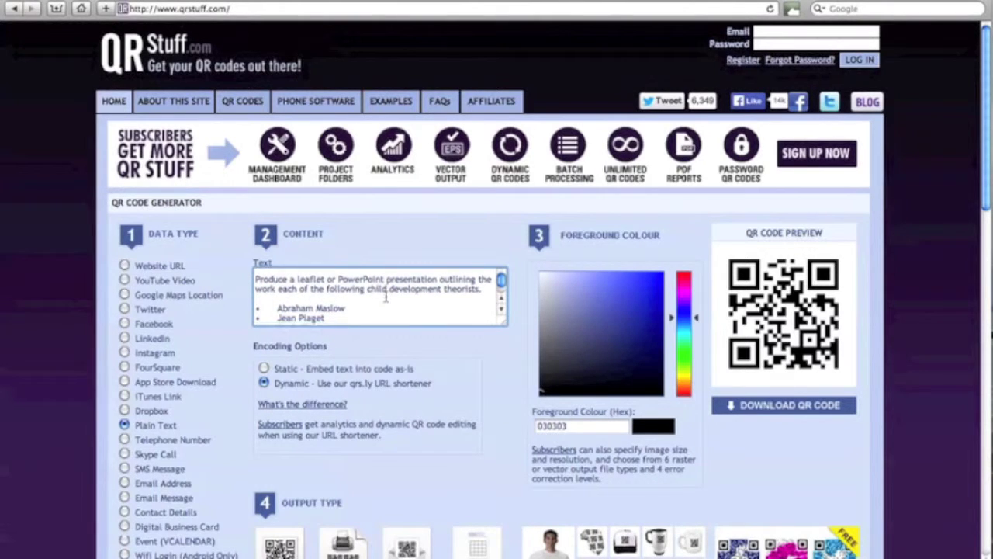
{"action": "scroll", "coordinate": [385, 296], "scroll_direction": "down", "scroll_amount": 5}
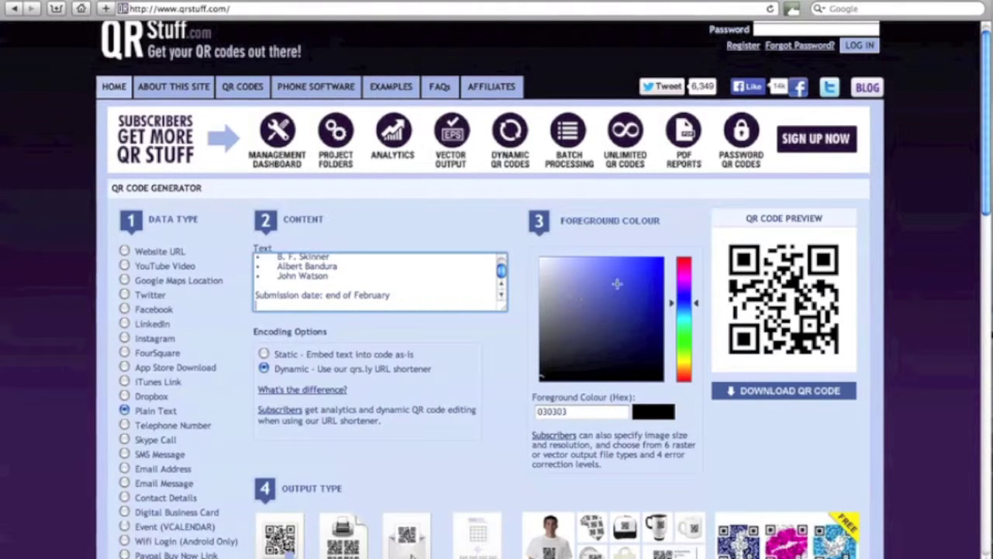
Download the plain-text QR code and copy the whole image in Preview.
{"action": "left_click", "coordinate": [785, 391]}
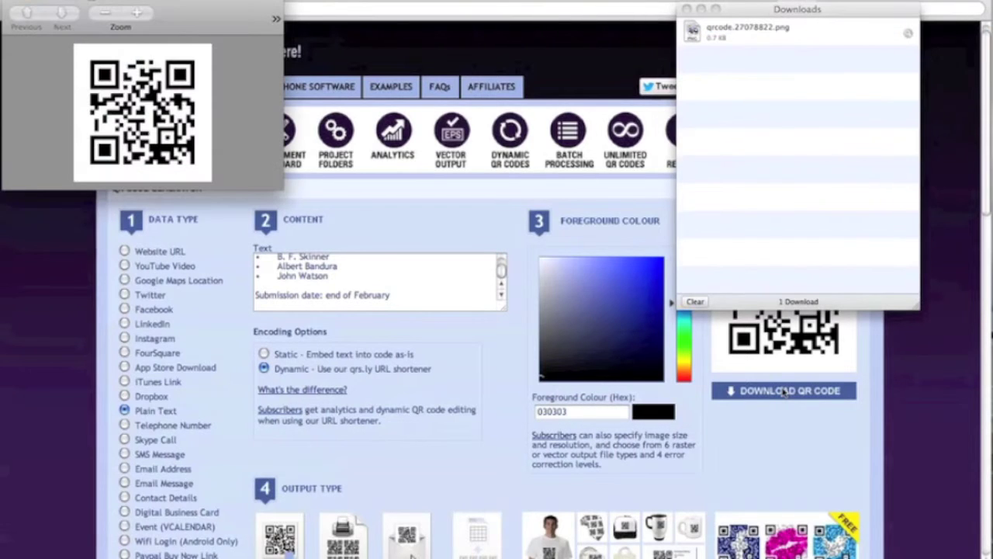
{"action": "left_click", "coordinate": [131, 1]}
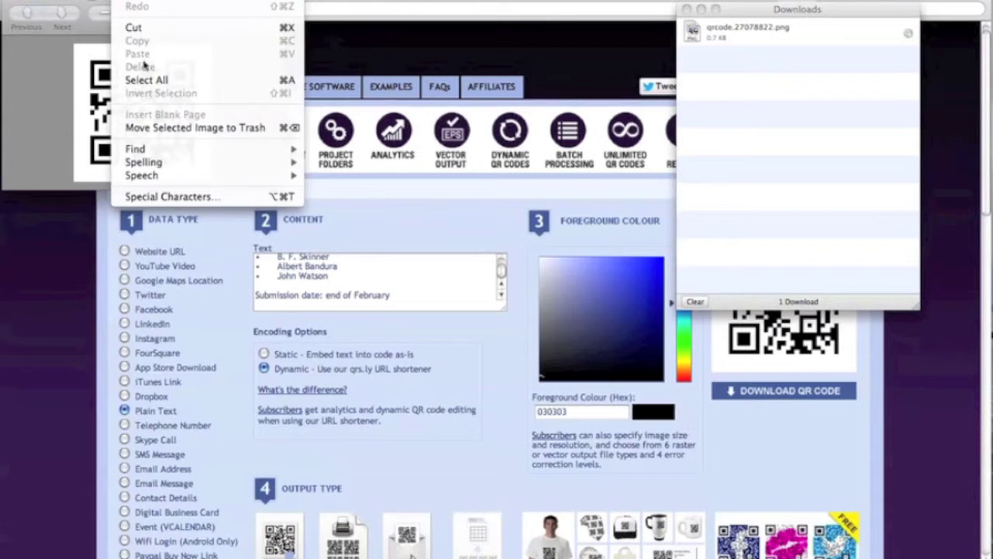
{"action": "left_click", "coordinate": [146, 80]}
{"action": "left_click", "coordinate": [130, 1]}
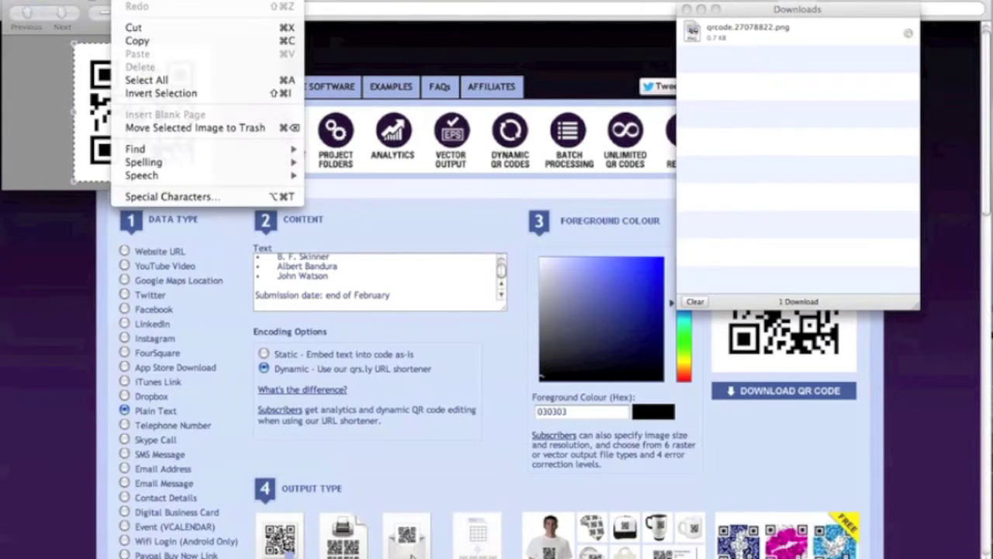
{"action": "left_click", "coordinate": [137, 41]}
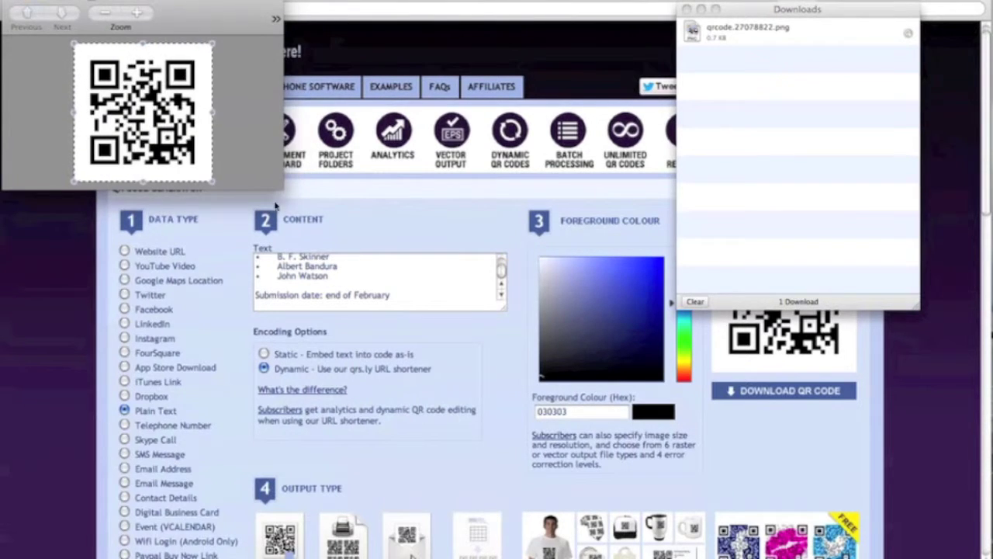
Paste the plain-text QR code image near the top left of the Word page.
{"action": "mouse_move", "coordinate": [458, 552]}
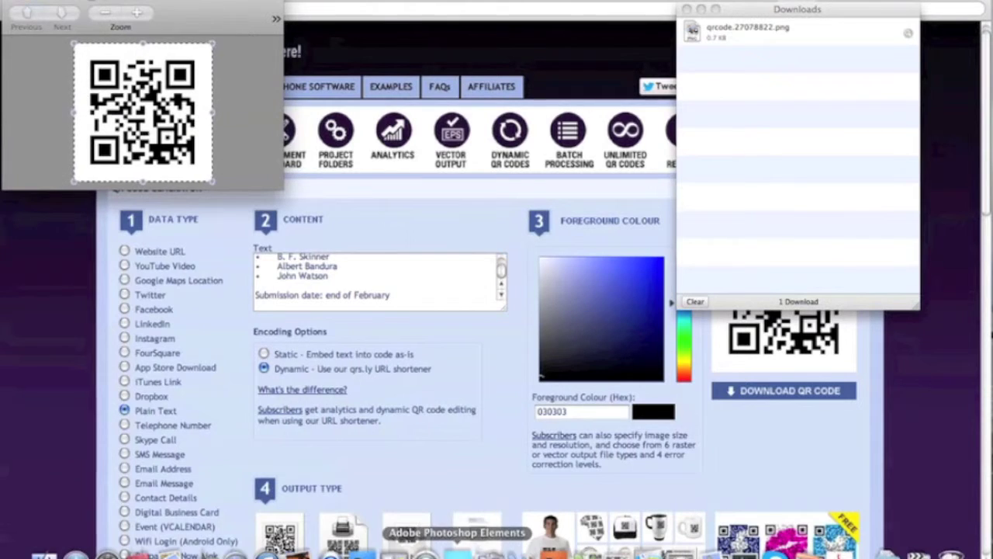
{"action": "left_click", "coordinate": [521, 552]}
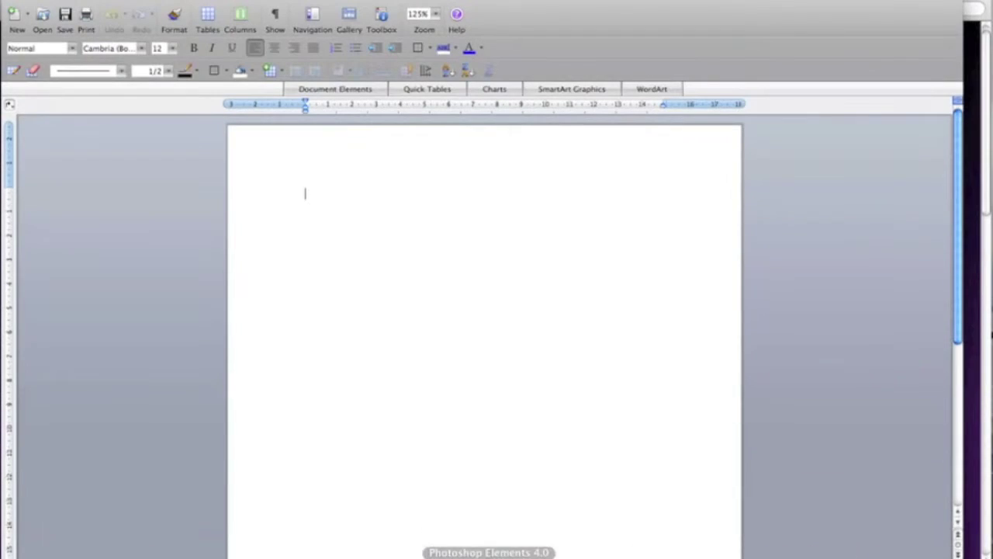
{"action": "right_click", "coordinate": [411, 262]}
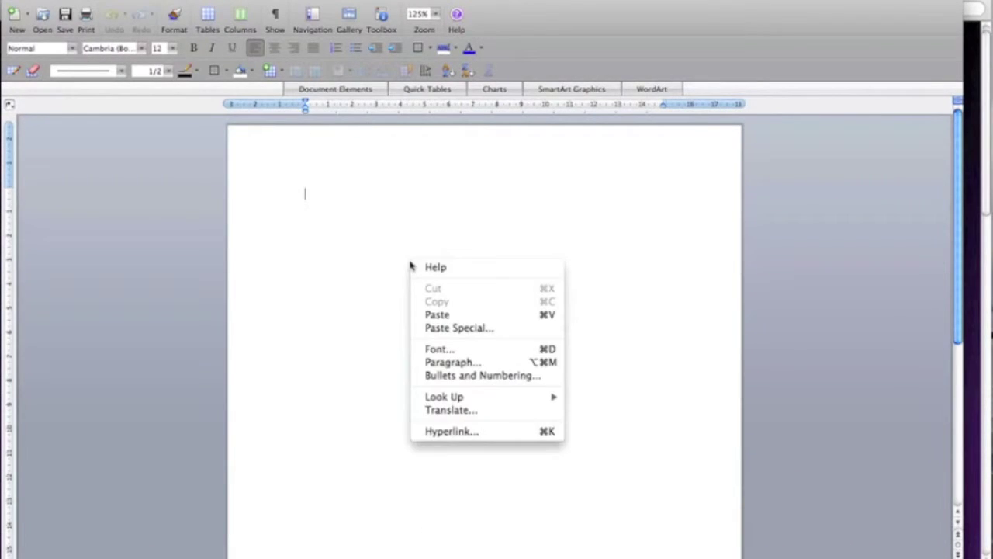
{"action": "left_click", "coordinate": [438, 315]}
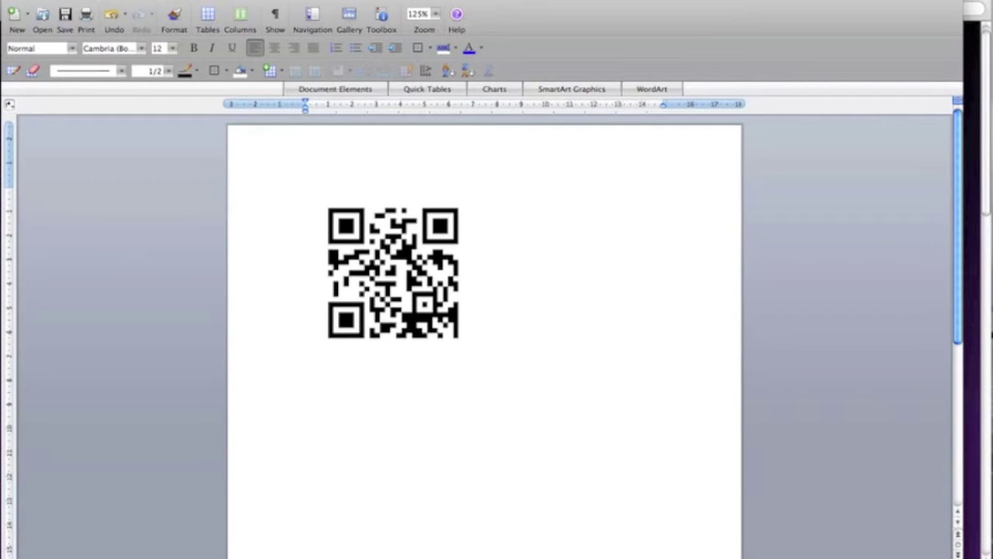